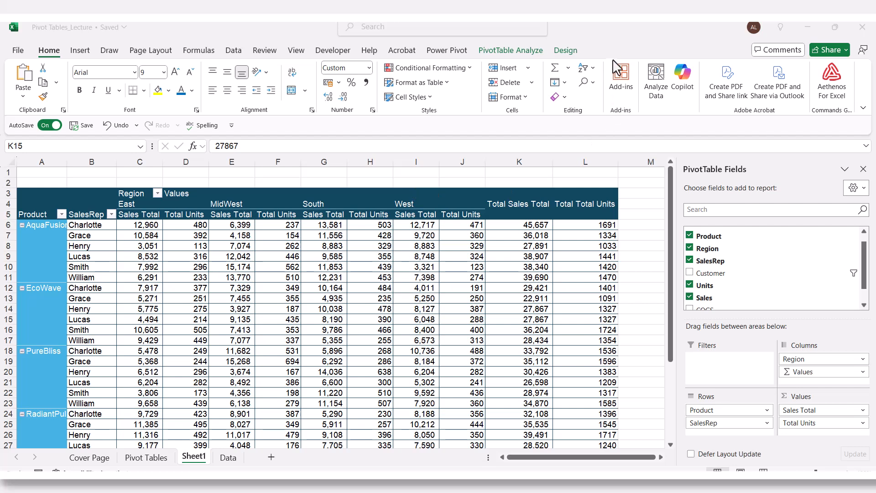
- Insert a slicer for the Customer field and place it over the pivot table's total columns K and L
{"action": "left_click", "coordinate": [500, 51]}
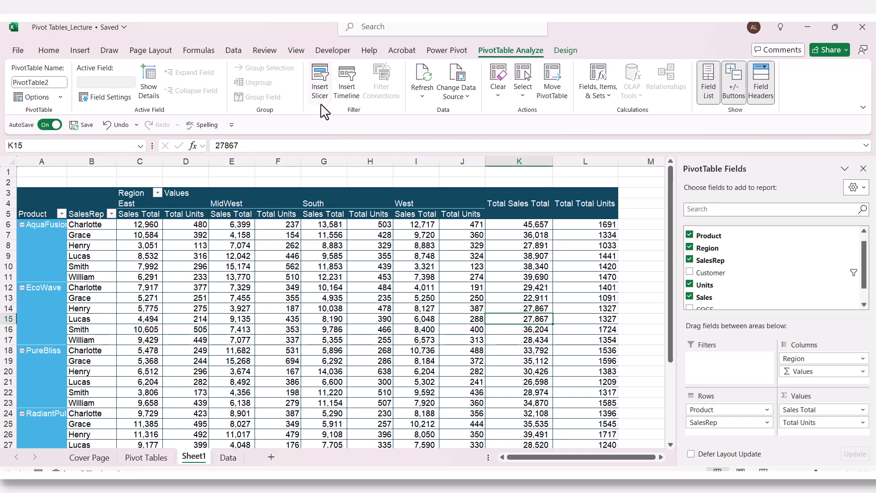
{"action": "left_click", "coordinate": [320, 76]}
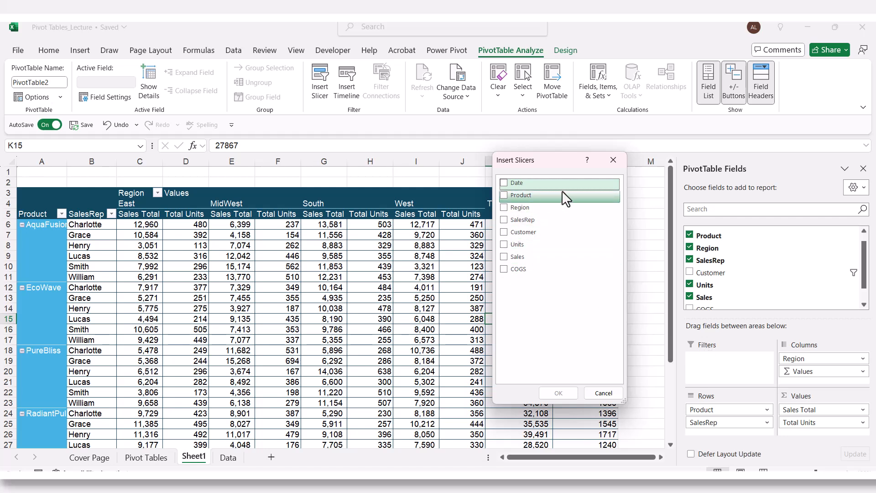
{"action": "left_click", "coordinate": [504, 233]}
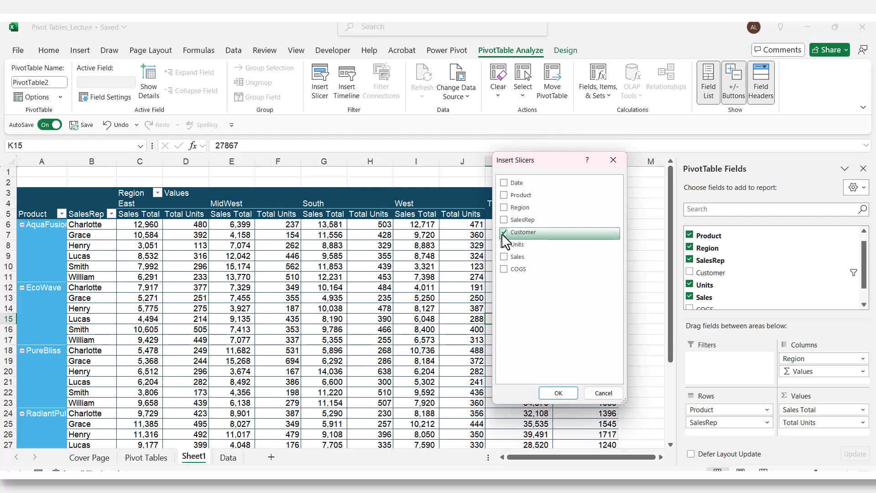
{"action": "left_click", "coordinate": [558, 392]}
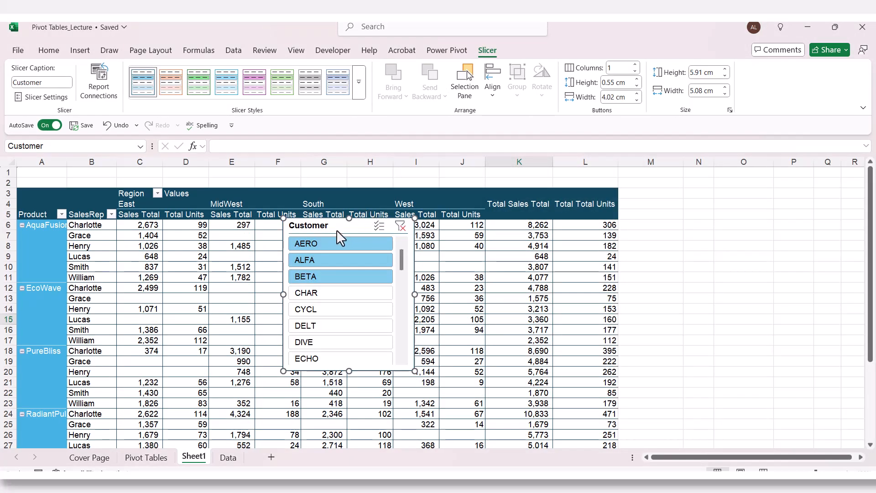
{"action": "left_click_drag", "start_coordinate": [336, 229], "coordinate": [556, 178]}
{"action": "mouse_move", "coordinate": [623, 210]}
{"action": "left_mouse_down"}
{"action": "mouse_move", "coordinate": [600, 303]}
{"action": "mouse_move", "coordinate": [610, 203]}
{"action": "left_mouse_up"}
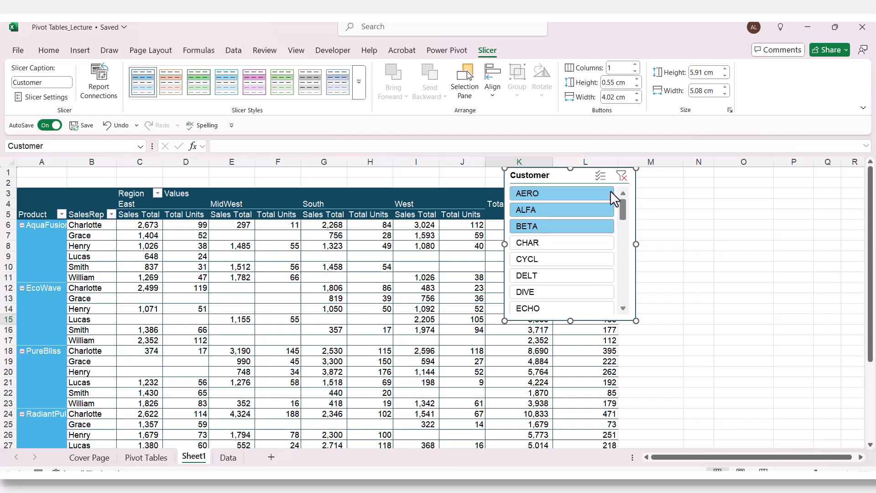
- Filter the pivot table by single customers in turn: AERO, CHAR, CYCL and DELT
{"action": "left_click", "coordinate": [544, 198], "text": "ctrl"}
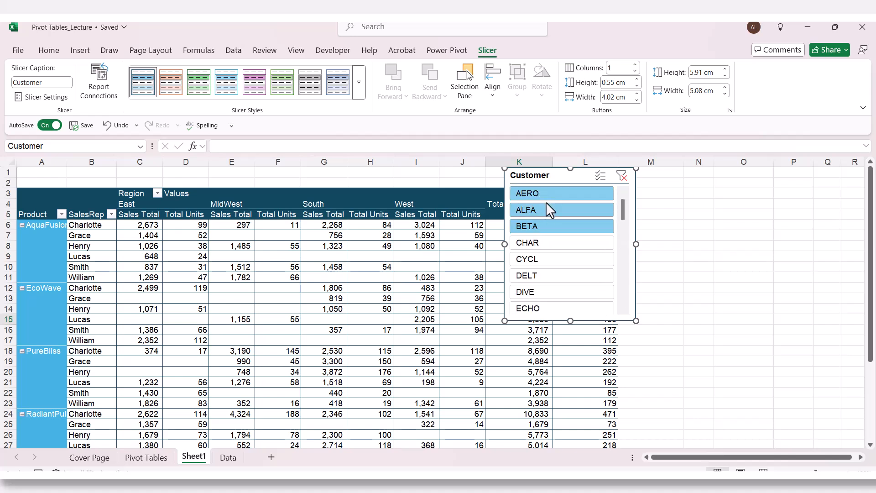
{"action": "left_click", "coordinate": [550, 248]}
{"action": "left_click", "coordinate": [553, 260]}
{"action": "left_click", "coordinate": [553, 277]}
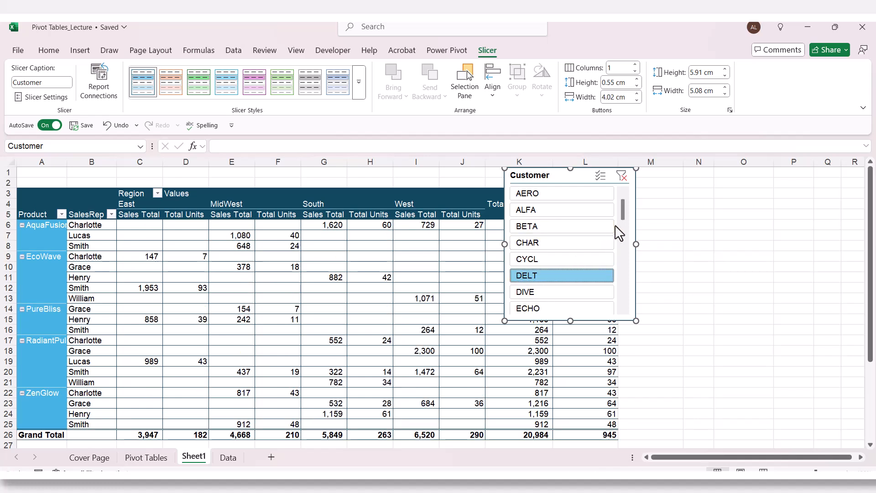
{"action": "mouse_move", "coordinate": [622, 217]}
{"action": "left_mouse_down"}
{"action": "mouse_move", "coordinate": [611, 332]}
{"action": "mouse_move", "coordinate": [615, 195]}
{"action": "mouse_move", "coordinate": [617, 300]}
{"action": "mouse_move", "coordinate": [616, 209]}
{"action": "left_mouse_up"}
- Lay out the Customer slicer in 4 columns and enlarge it to about 6.75 cm high by 10.21 cm wide
{"action": "left_click_drag", "start_coordinate": [564, 177], "coordinate": [572, 193]}
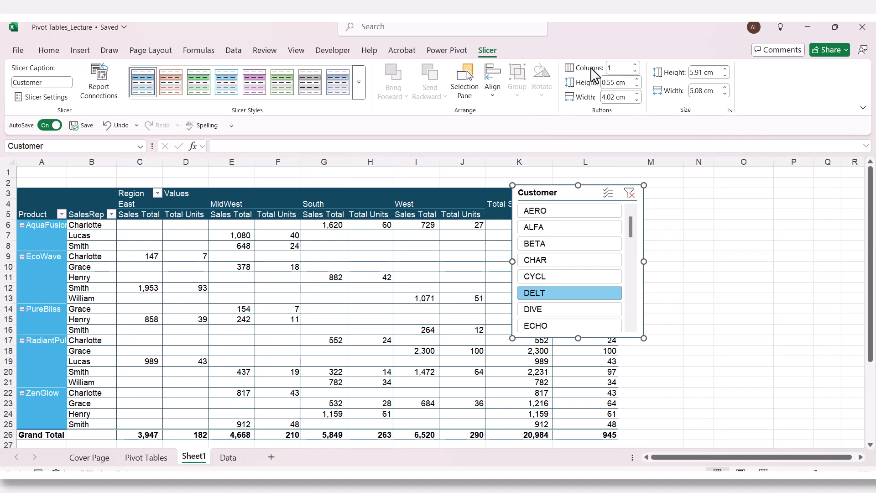
{"action": "left_click", "coordinate": [636, 65]}
{"action": "left_click", "coordinate": [636, 64]}
{"action": "left_click", "coordinate": [637, 65]}
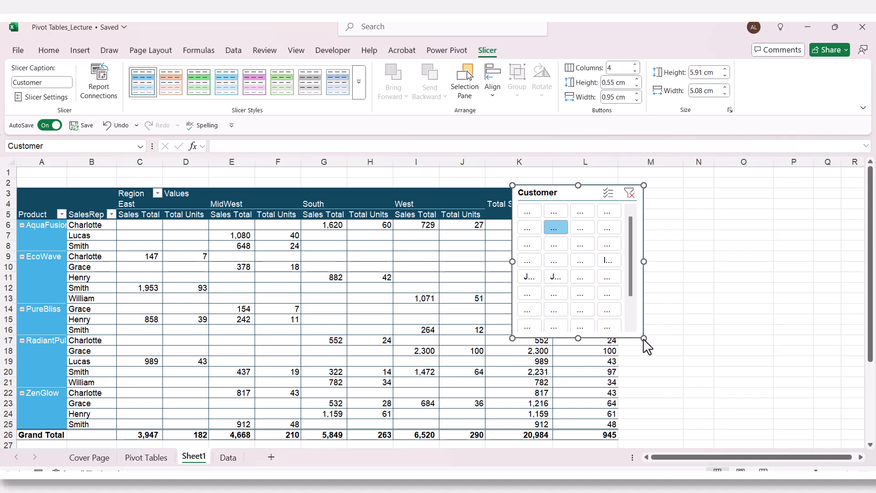
{"action": "left_click_drag", "start_coordinate": [644, 338], "coordinate": [778, 365]}
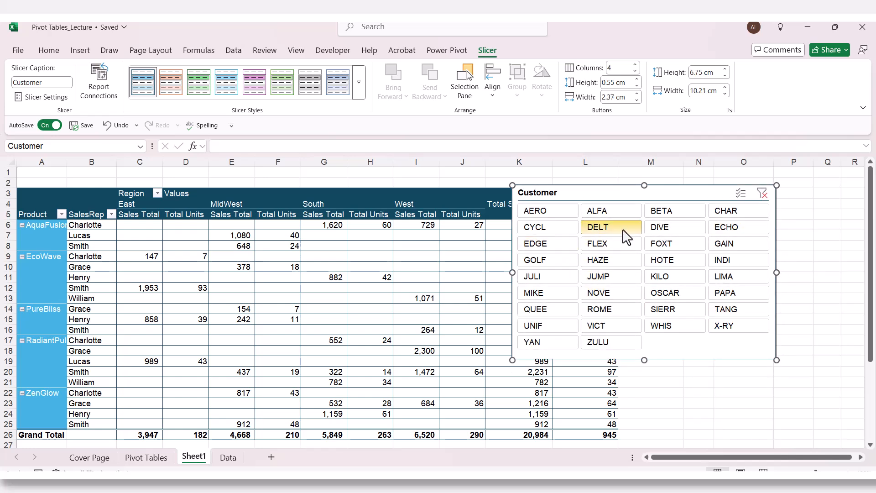
- Filter the pivot table to several customers at once: AERO, DELT, HAZE, JULI, ROME and TANG
{"action": "left_click", "coordinate": [636, 230]}
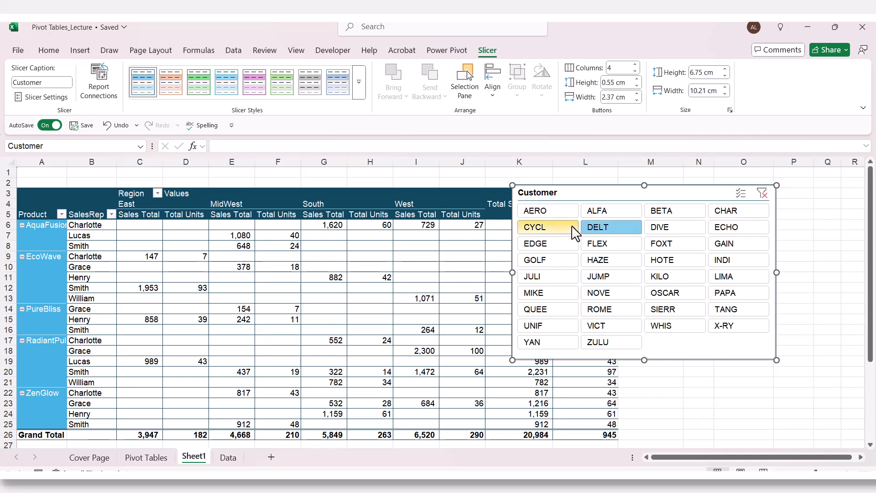
{"action": "left_click", "coordinate": [563, 210]}
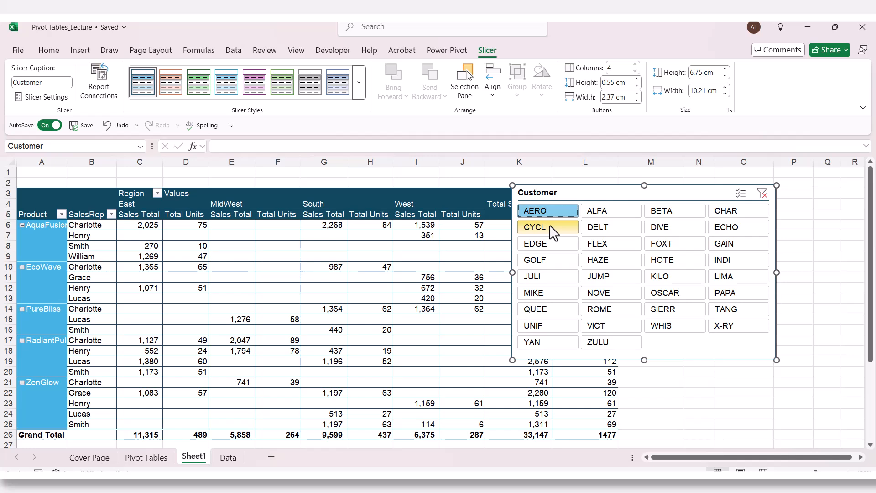
{"action": "left_click", "coordinate": [612, 227], "text": "ctrl"}
{"action": "left_click", "coordinate": [610, 260], "text": "ctrl"}
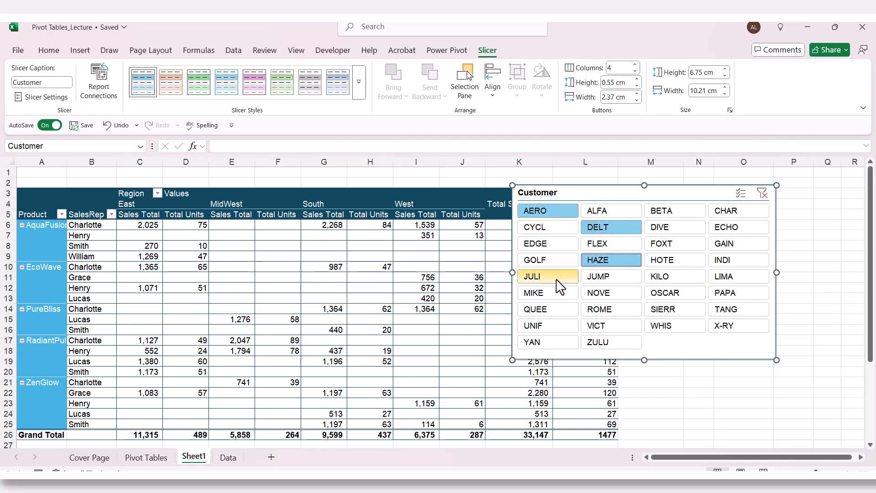
{"action": "left_click", "coordinate": [546, 276], "text": "ctrl"}
{"action": "left_click", "coordinate": [610, 308], "text": "ctrl"}
{"action": "left_click", "coordinate": [724, 311], "text": "ctrl"}
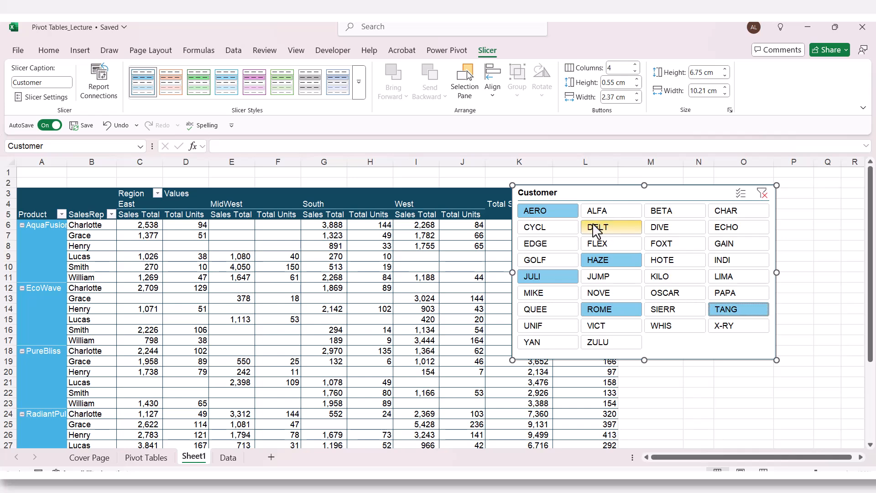
- Reduce the Customer slicer selection to AERO alone, and clear the slicer's filter
{"action": "left_click", "coordinate": [545, 213]}
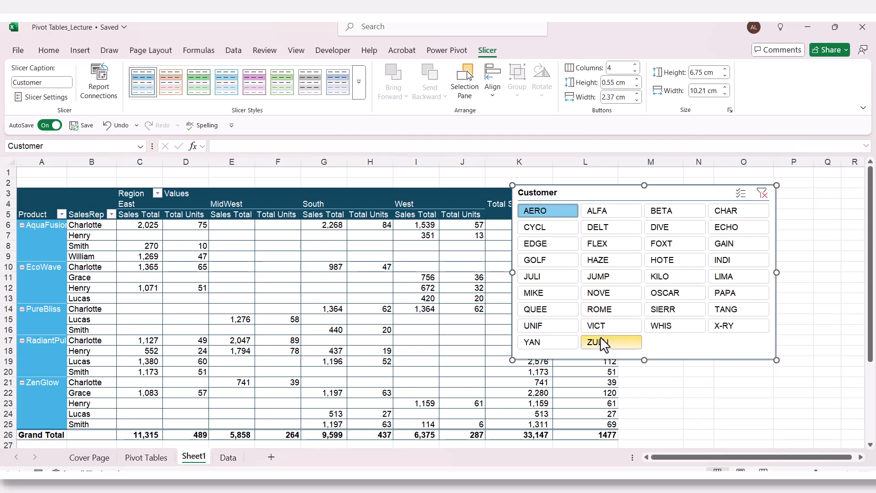
{"action": "key", "text": "alt+c"}
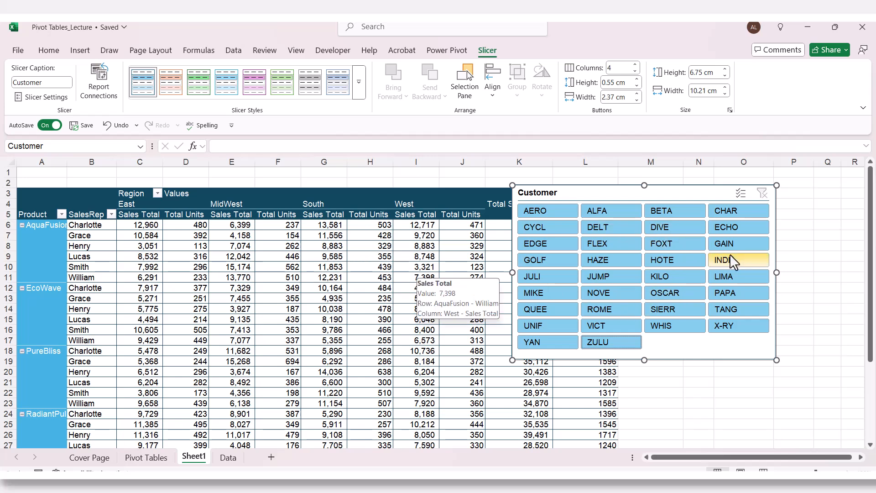
- Filter by customer HOTE and by AERO in turn, and move the Customer slicer clear of the Total Sales Total column
{"action": "left_click", "coordinate": [680, 262]}
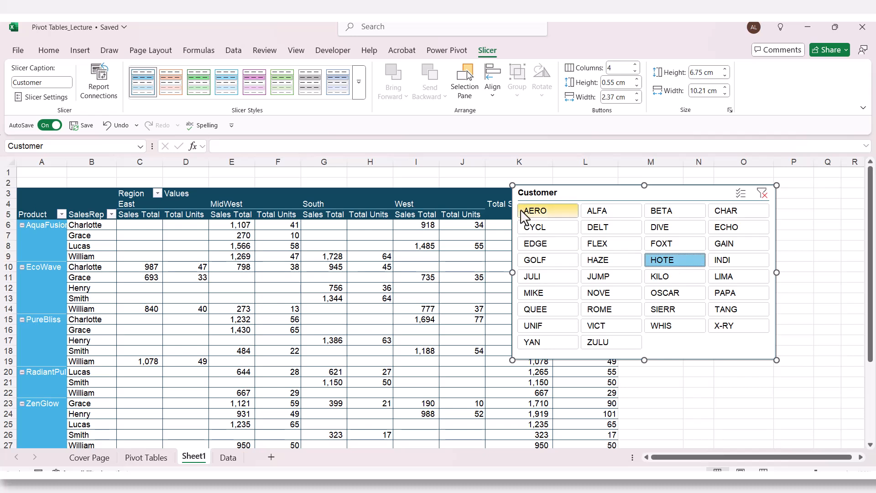
{"action": "left_click", "coordinate": [534, 211]}
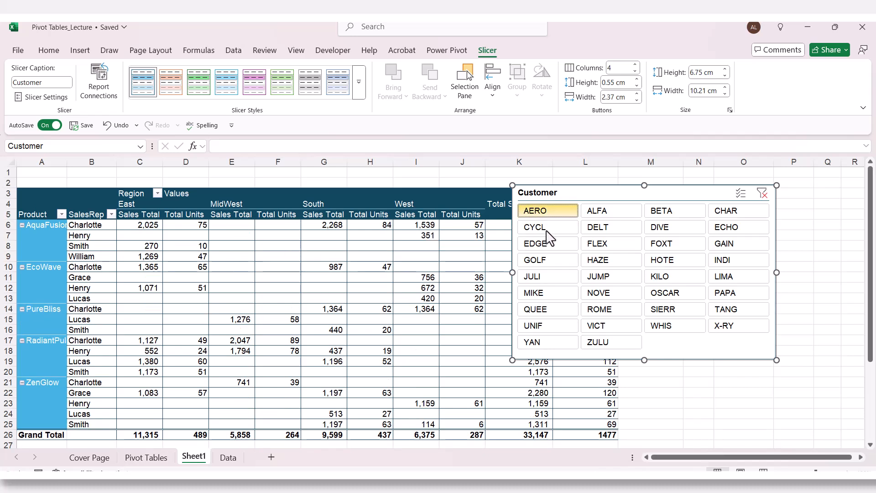
{"action": "left_click_drag", "start_coordinate": [593, 199], "coordinate": [645, 188]}
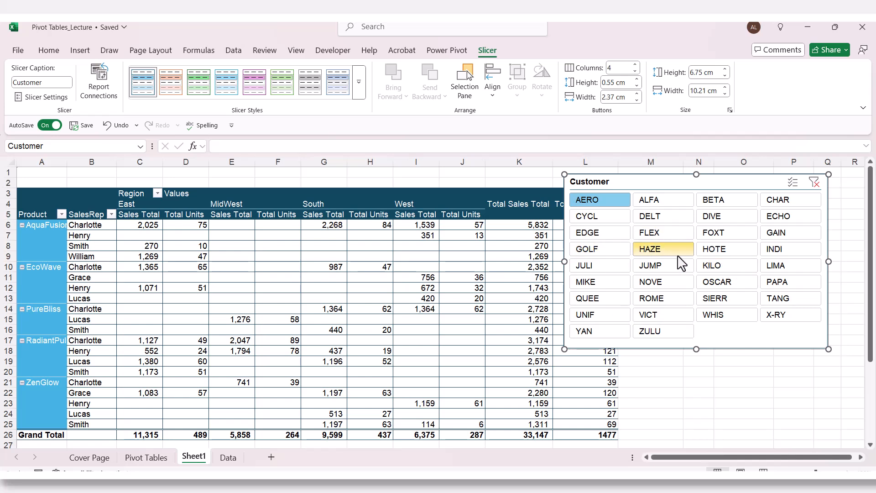
- Filter by customers HAZE, FLEX and FOXT in turn, ending with only HAZE selected
{"action": "left_click", "coordinate": [652, 251]}
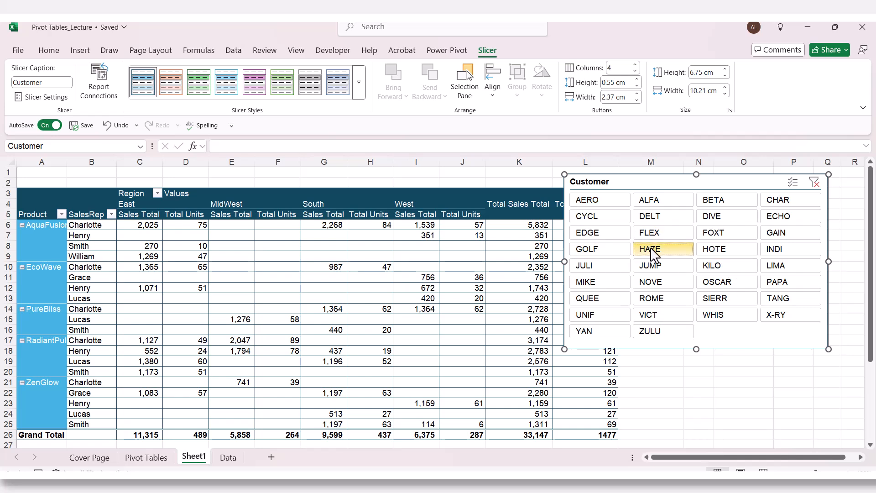
{"action": "left_click", "coordinate": [666, 234]}
{"action": "left_click", "coordinate": [709, 236]}
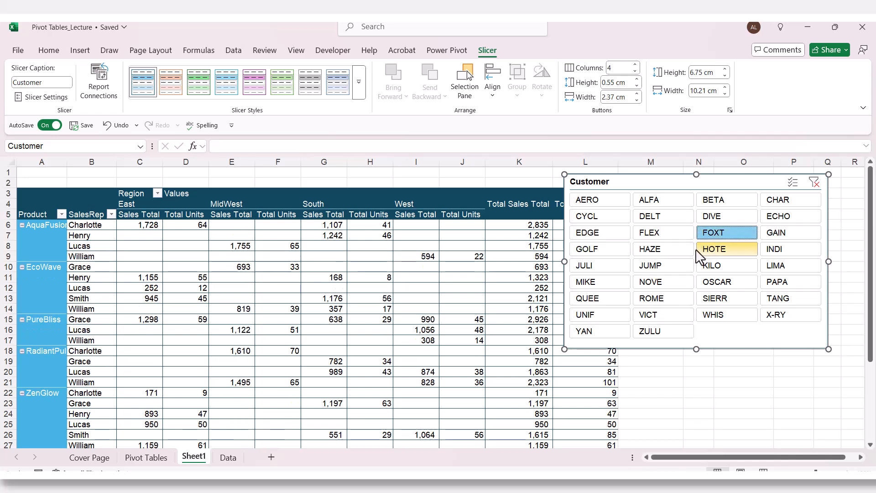
{"action": "left_click", "coordinate": [682, 255]}
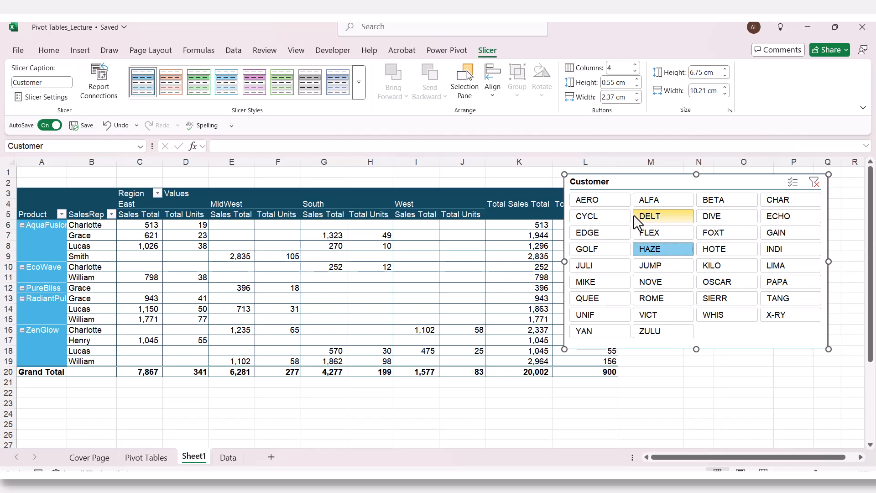
- Insert a slicer for the Region field and place it directly beside the Customer slicer
{"action": "left_click", "coordinate": [488, 234]}
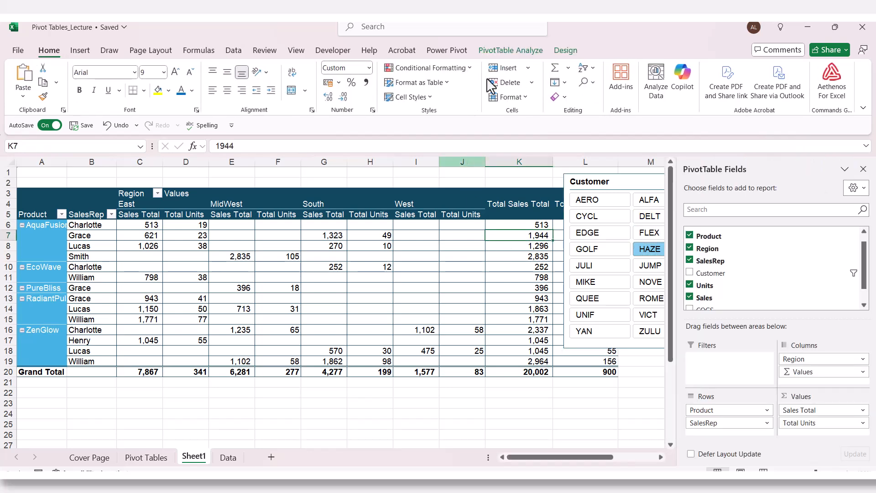
{"action": "left_click", "coordinate": [492, 48]}
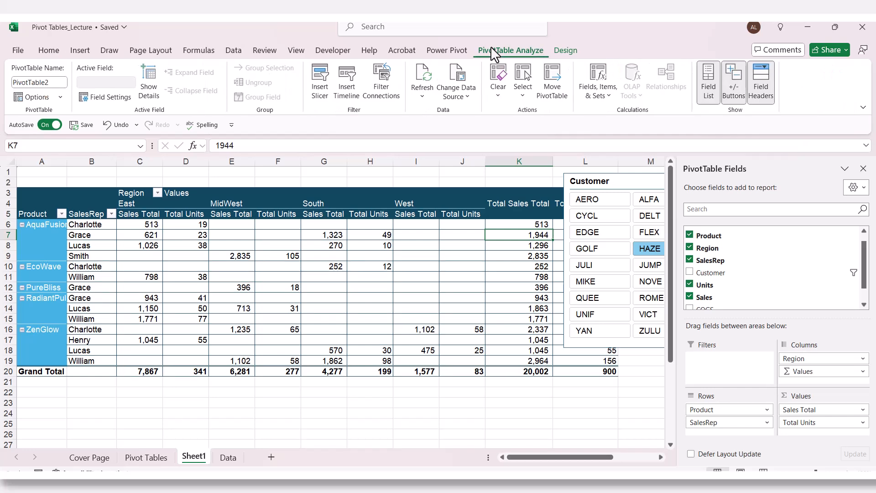
{"action": "left_click", "coordinate": [319, 77]}
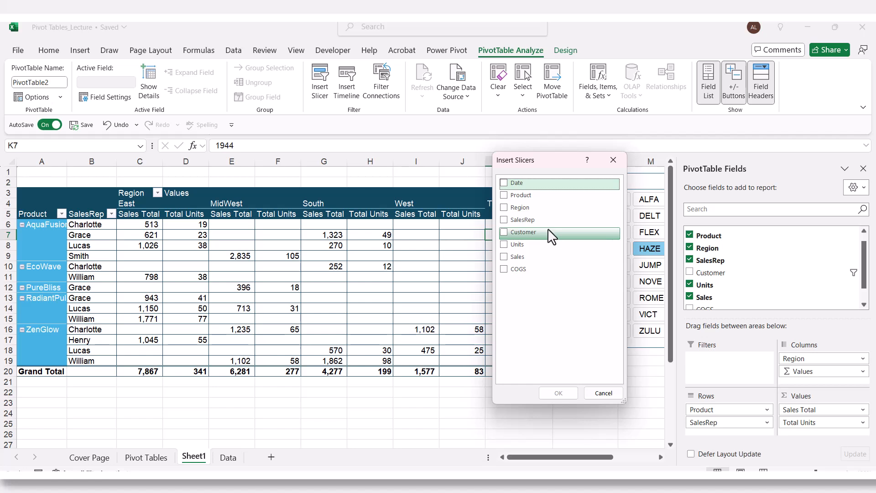
{"action": "left_click", "coordinate": [517, 208]}
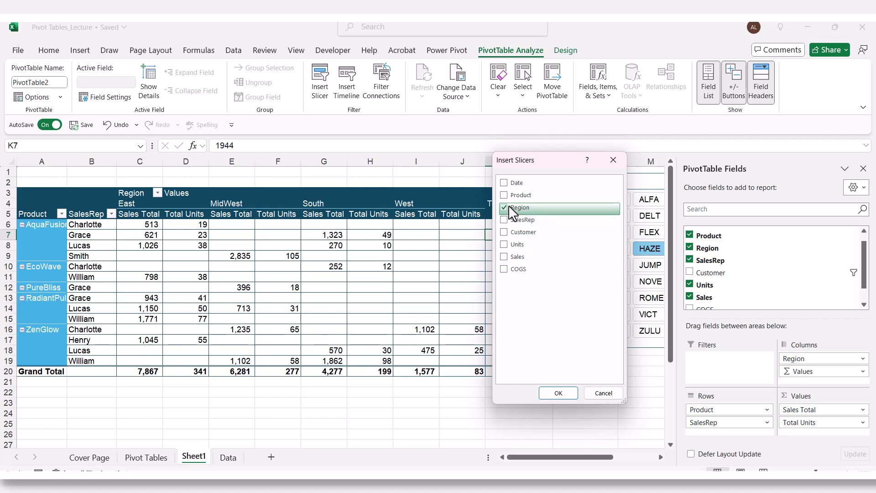
{"action": "left_click", "coordinate": [560, 392]}
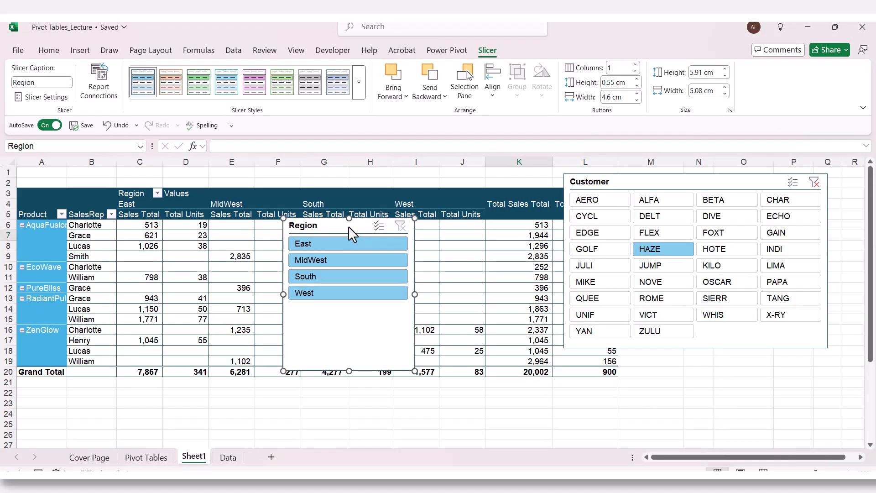
{"action": "left_click_drag", "start_coordinate": [348, 226], "coordinate": [492, 192]}
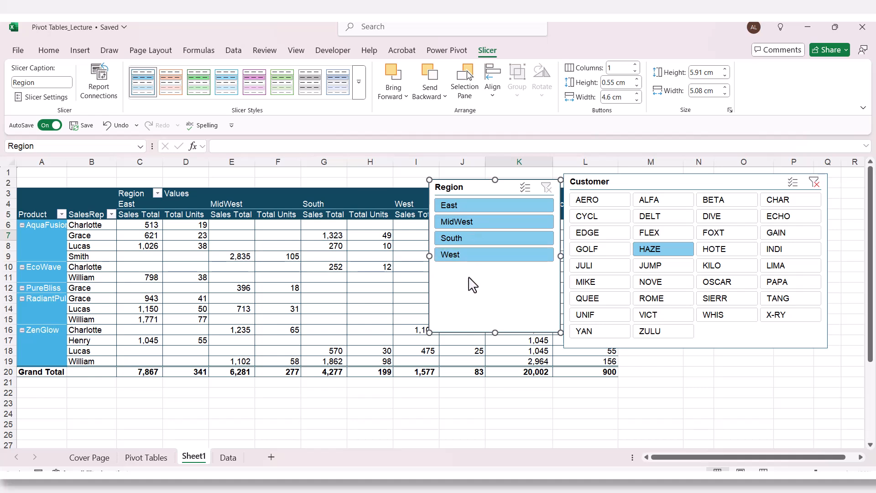
- Filter by region East and by MidWest alone, and extend the selection to East, MidWest and South together
{"action": "left_click", "coordinate": [472, 205]}
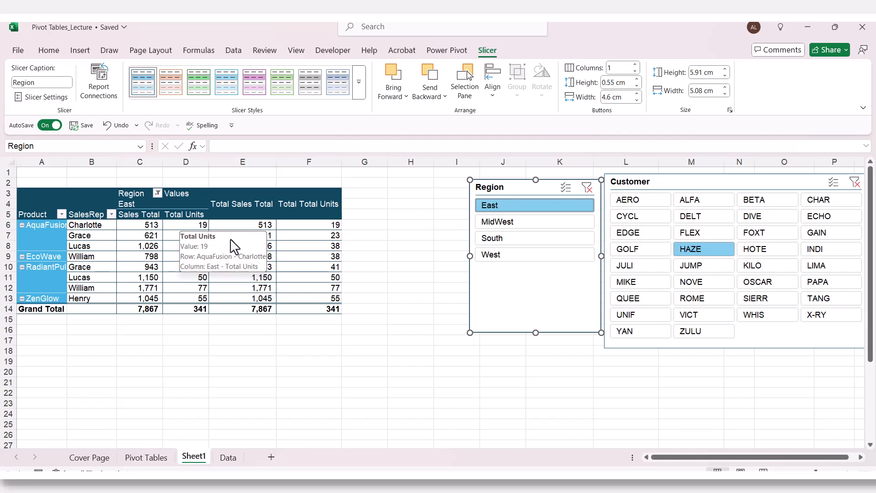
{"action": "left_click", "coordinate": [497, 223]}
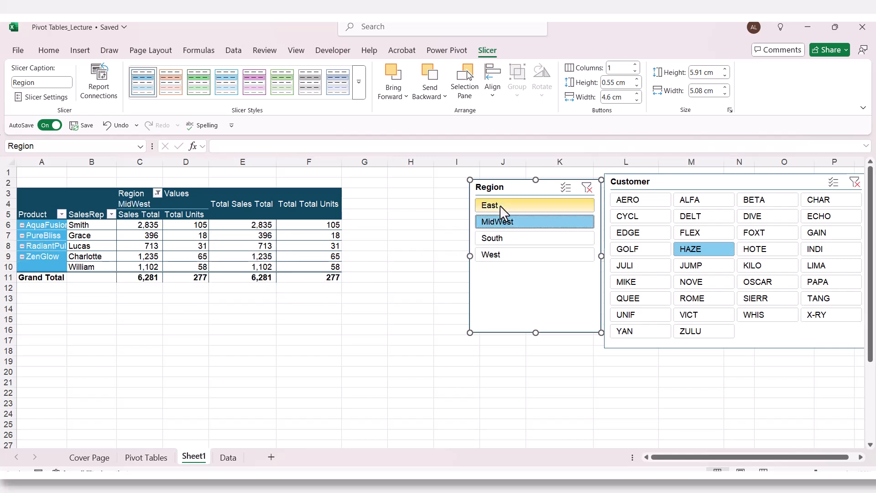
{"action": "left_click", "coordinate": [499, 205], "text": "ctrl"}
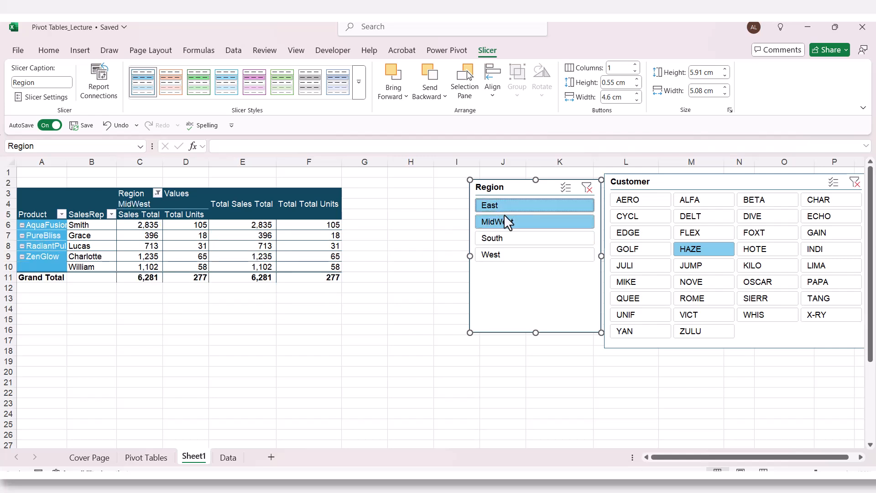
{"action": "left_click", "coordinate": [510, 240], "text": "ctrl"}
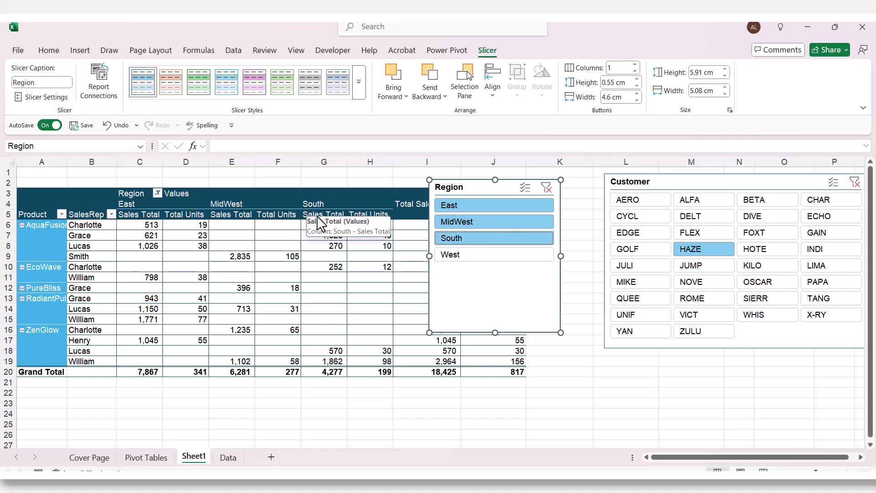
- Move the Region slicer off the Total Sales Total column, close to the Customer slicer, and deselect it
{"action": "left_click", "coordinate": [587, 361]}
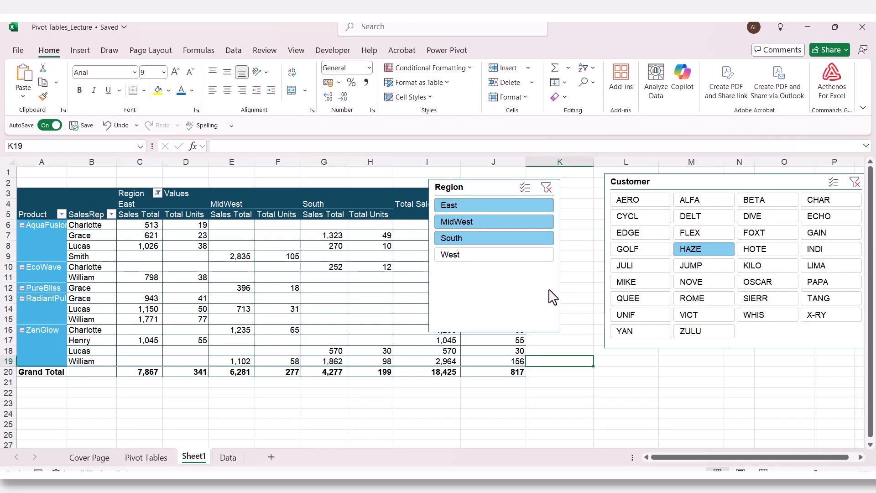
{"action": "left_click_drag", "start_coordinate": [551, 293], "coordinate": [591, 291]}
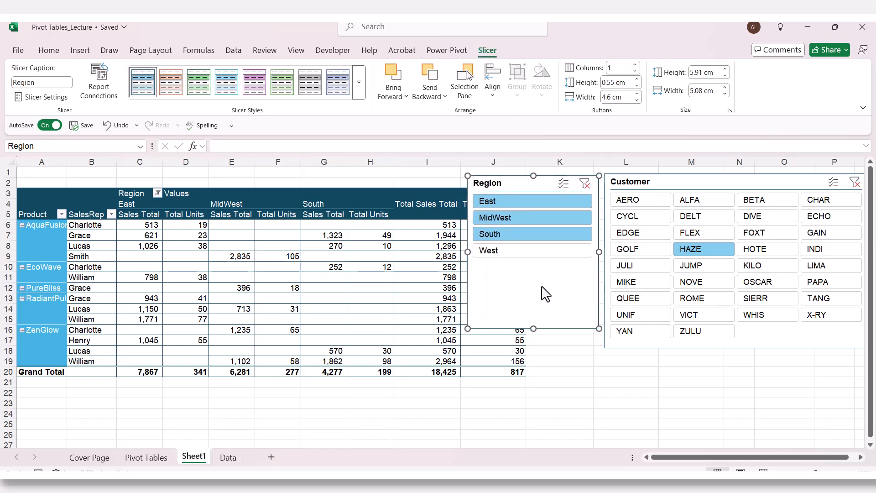
{"action": "left_click", "coordinate": [632, 382]}
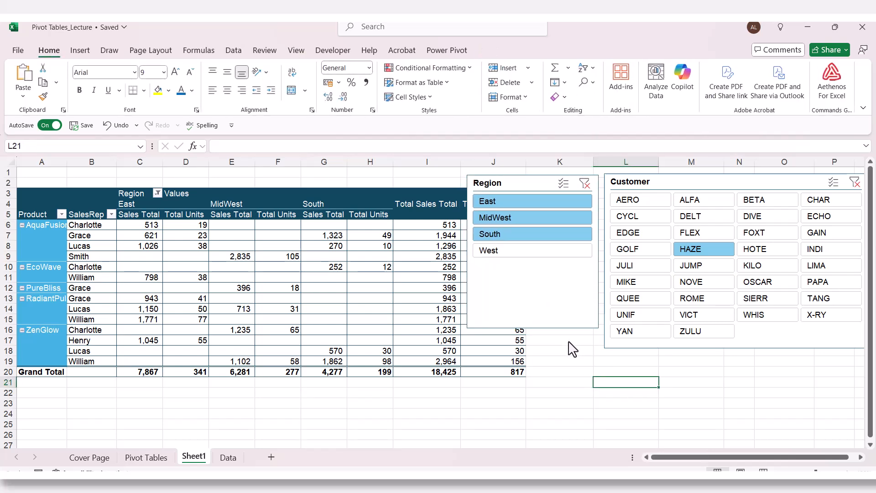